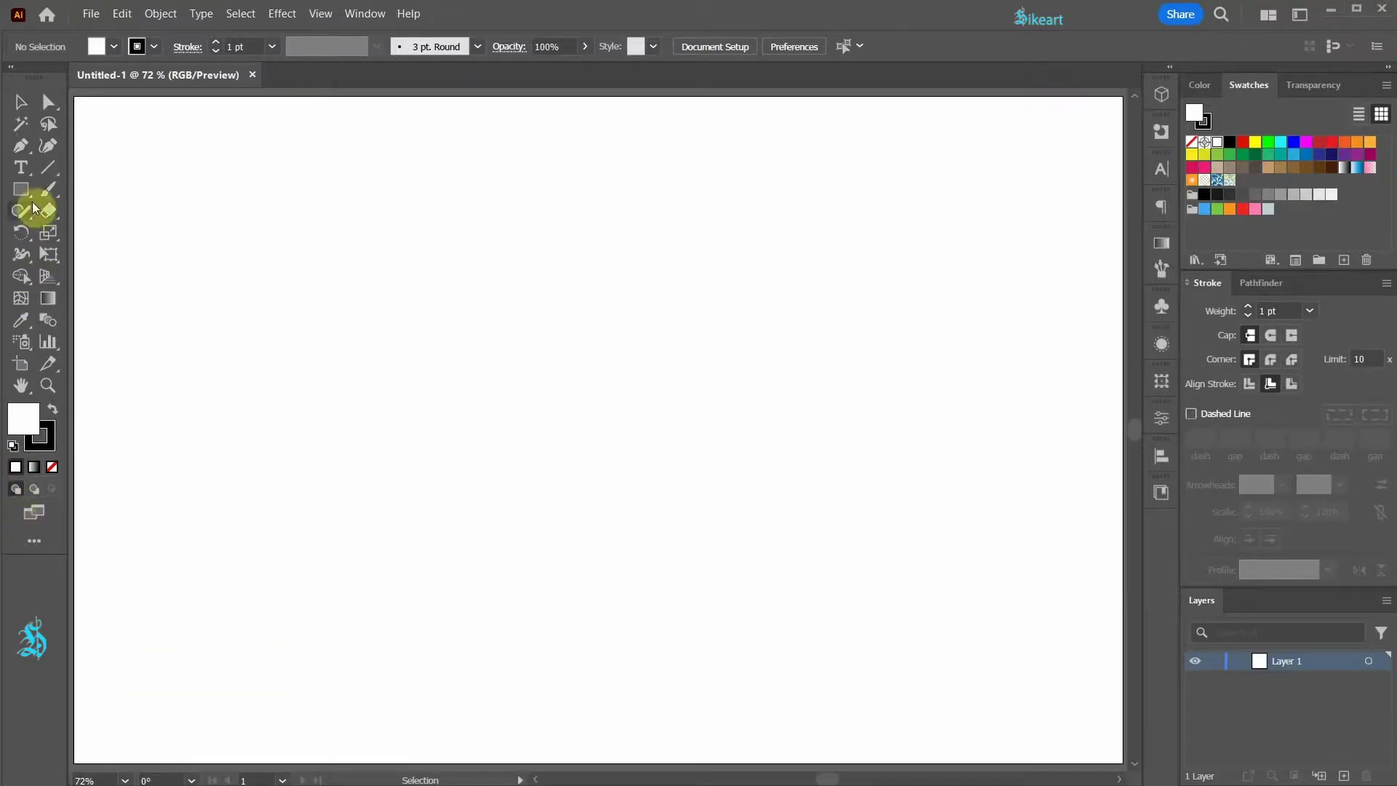
Type CHISEL on the artboard and scale it to span most of the artboard
{"action": "key", "text": "t"}
{"action": "left_click", "coordinate": [254, 314]}
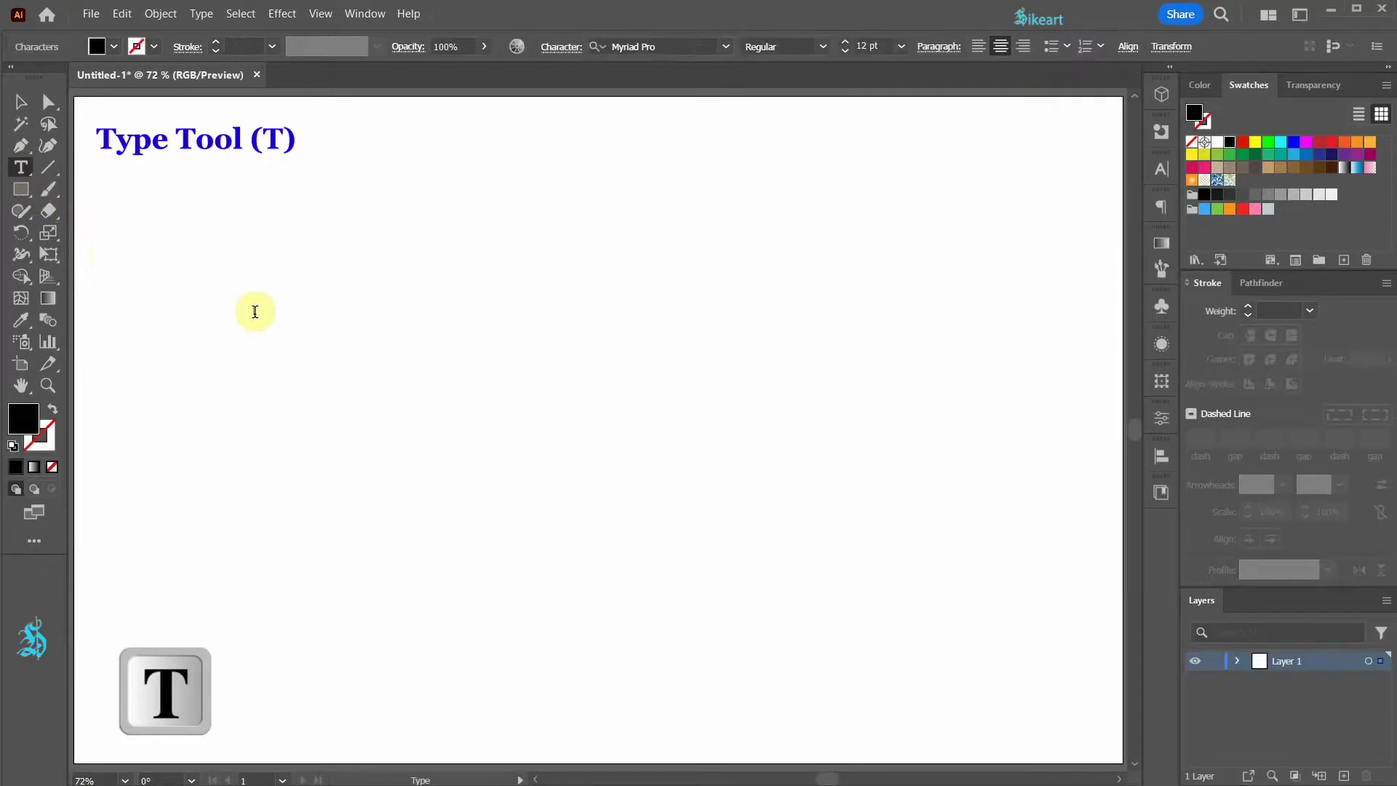
{"action": "type", "text": "qCHISEL"}
{"action": "key", "text": "Escape"}
{"action": "mouse_move", "coordinate": [262, 314]}
{"action": "left_mouse_down"}
{"action": "mouse_move", "coordinate": [1001, 647]}
{"action": "mouse_move", "coordinate": [1013, 599]}
{"action": "left_mouse_up"}
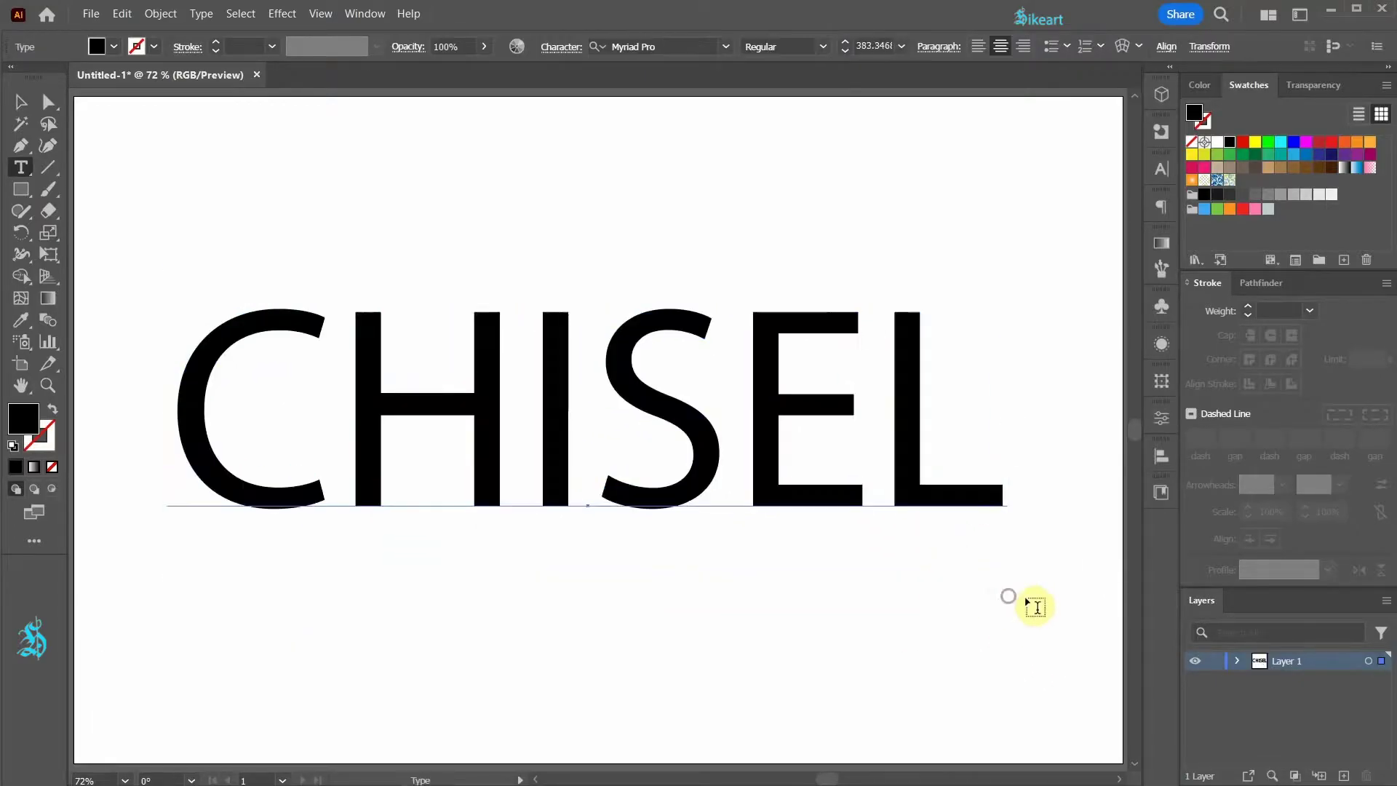
Set CHISEL to the Myriad Pro Black style with a grey fill
{"action": "left_click", "coordinate": [821, 46]}
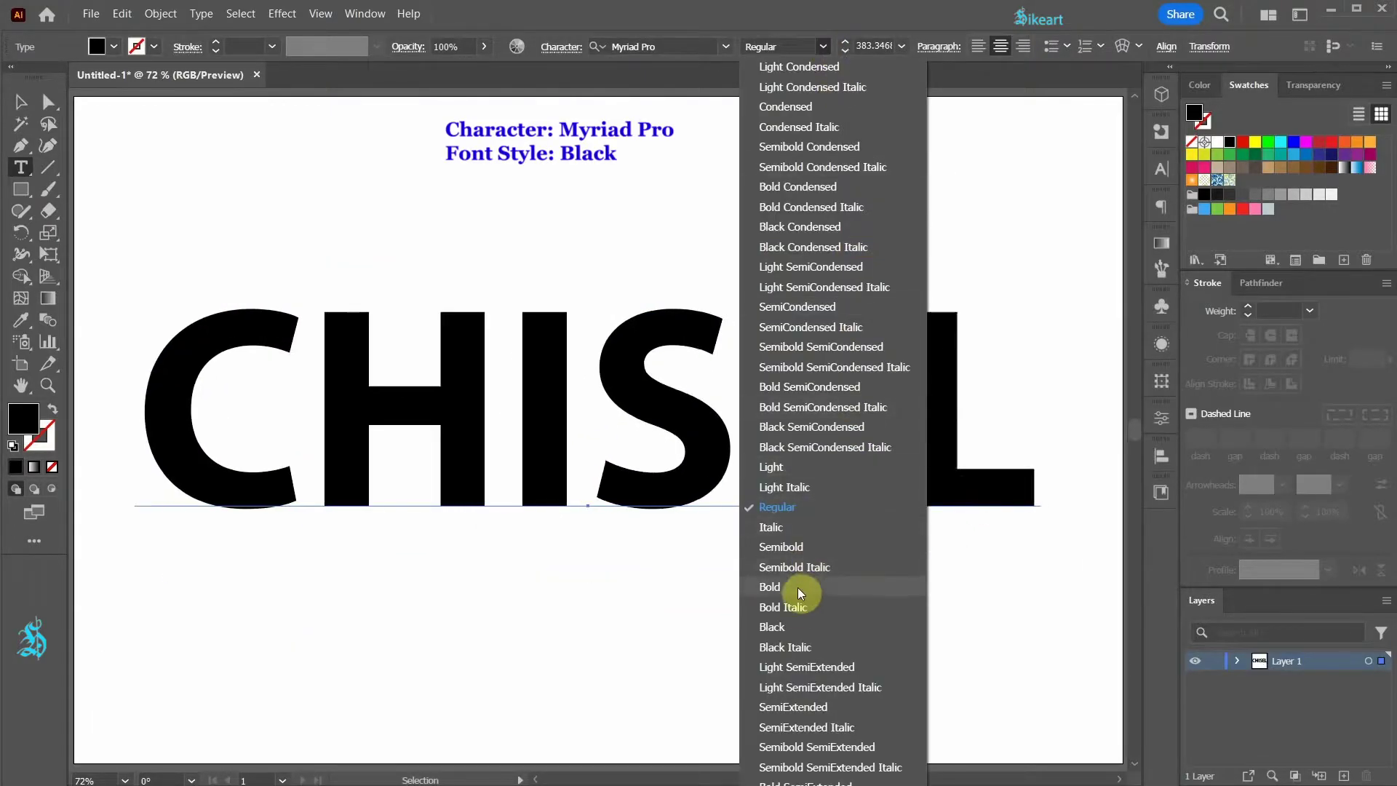
{"action": "left_click", "coordinate": [808, 632]}
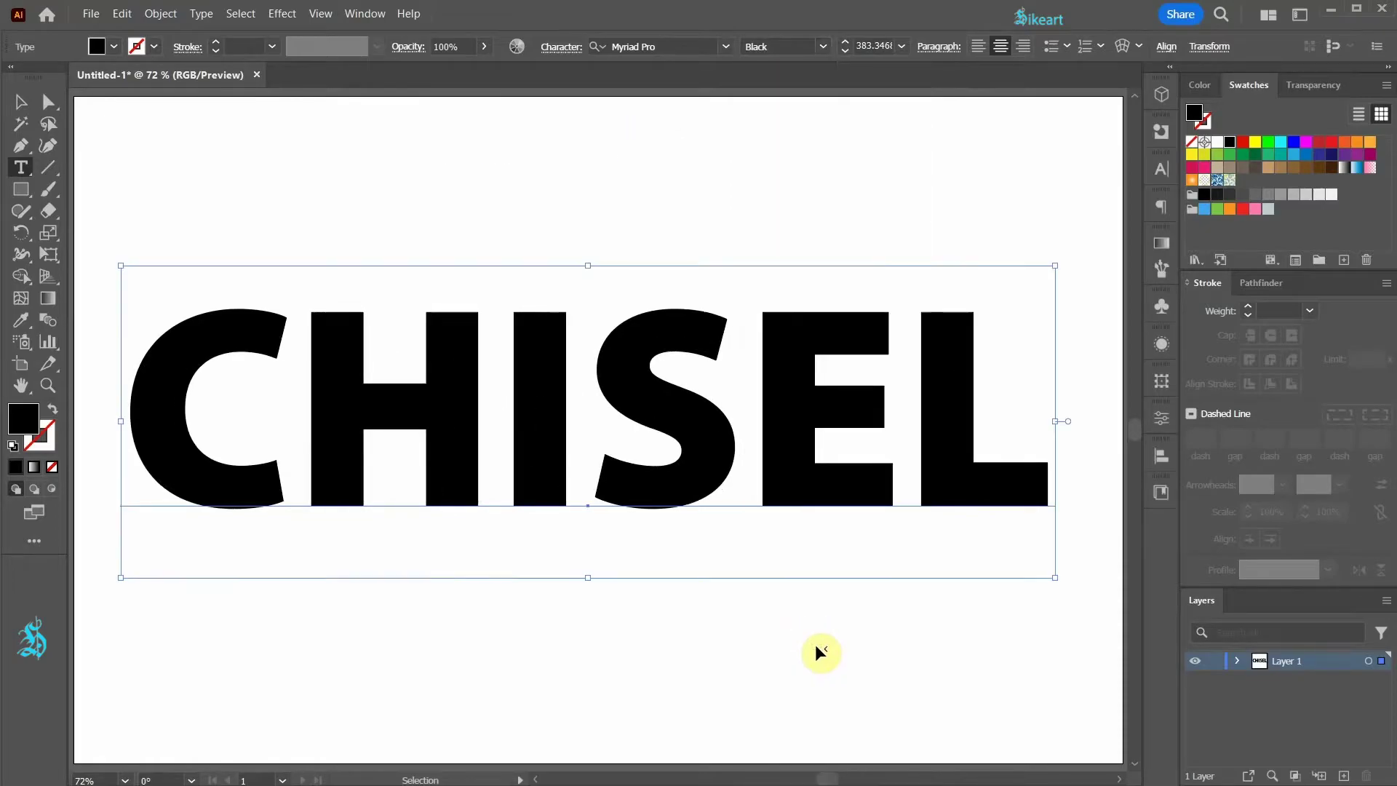
{"action": "left_click", "coordinate": [1283, 196]}
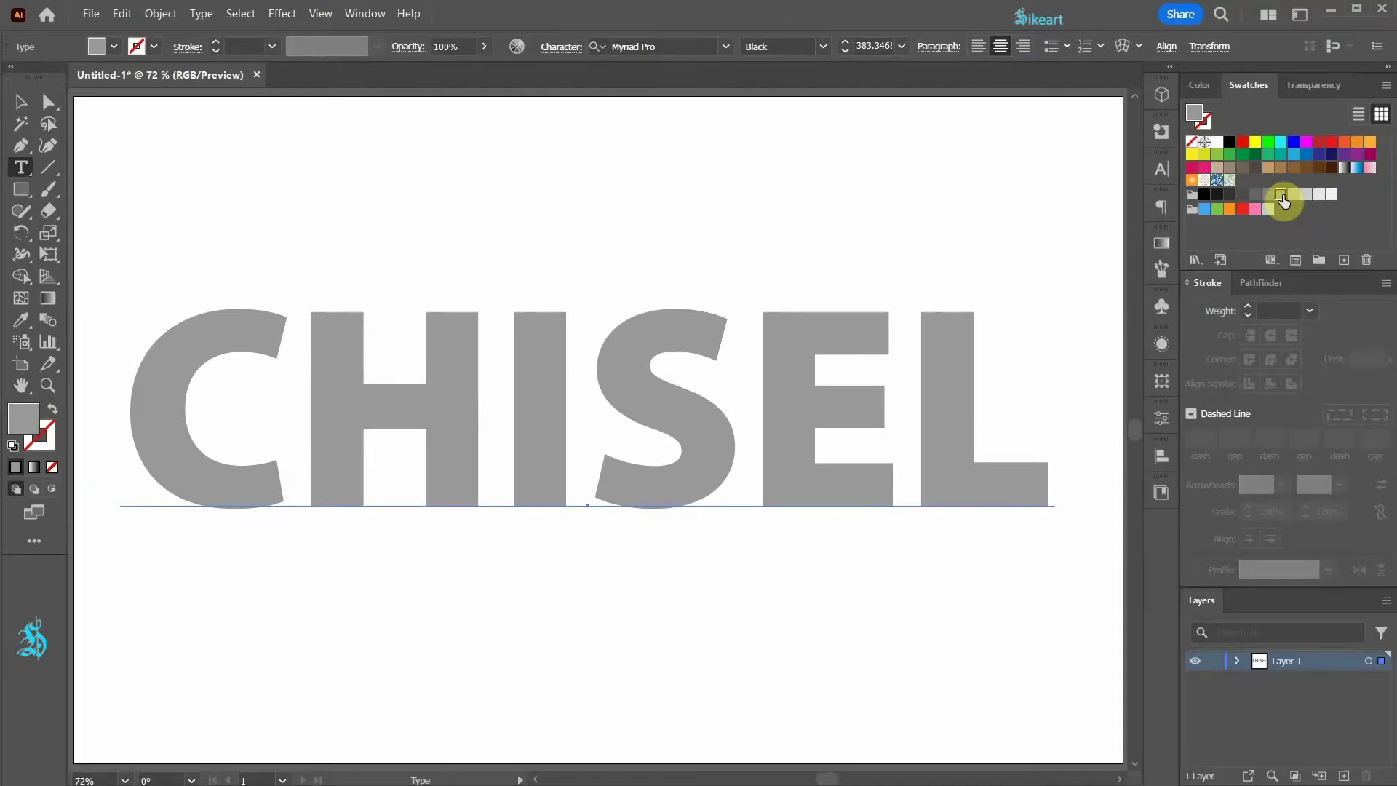
{"action": "left_click", "coordinate": [283, 14]}
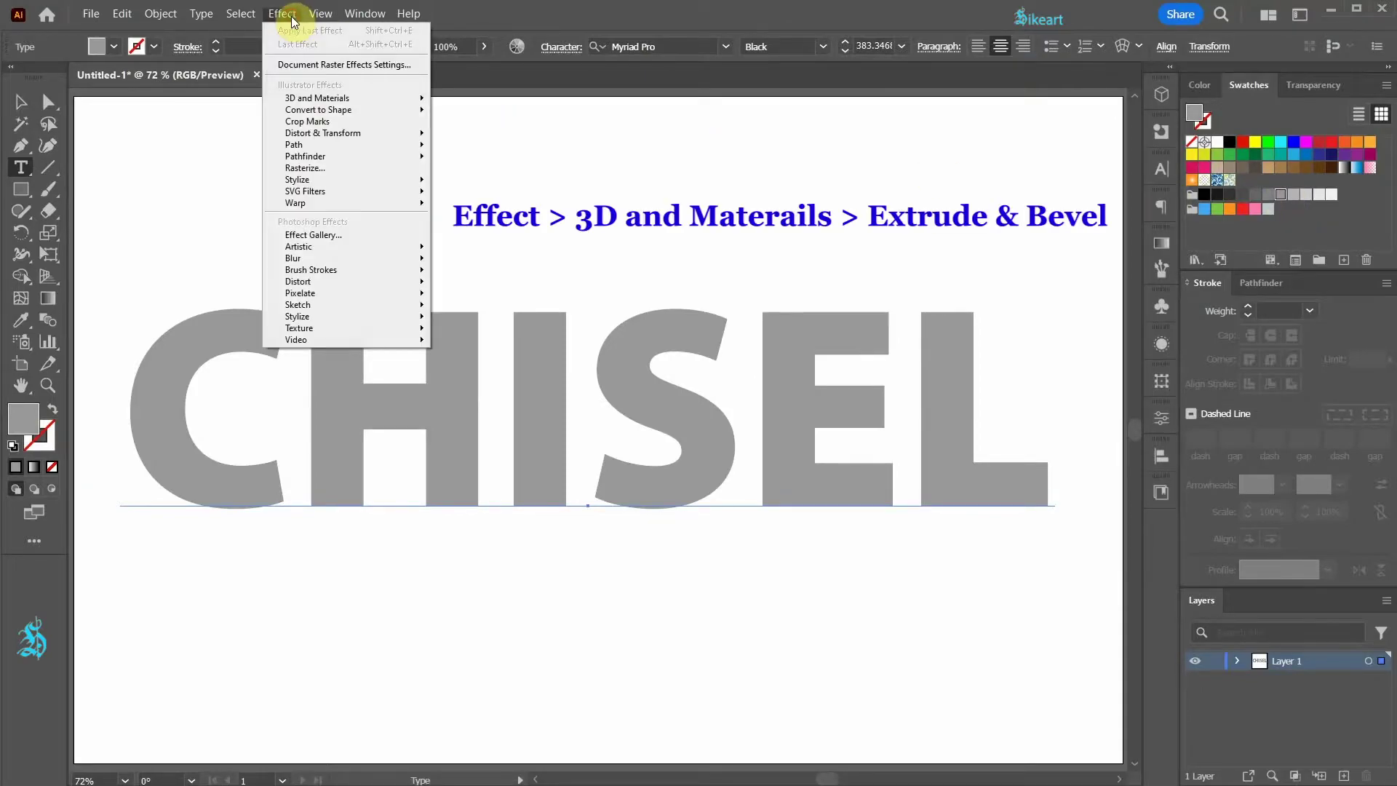
{"action": "mouse_move", "coordinate": [318, 98]}
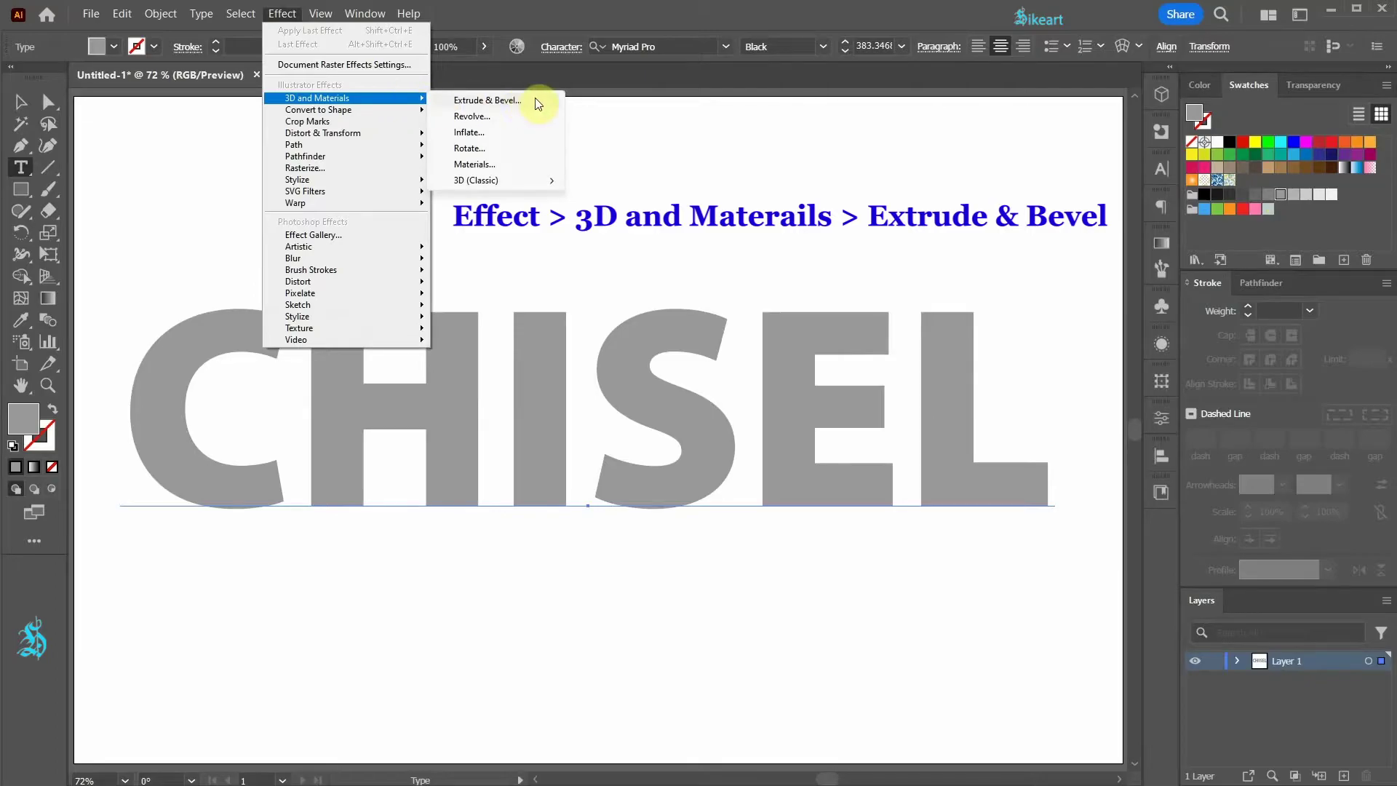
Apply a 3D Extrude & Bevel effect to CHISEL with 0 px depth
{"action": "left_click", "coordinate": [534, 100]}
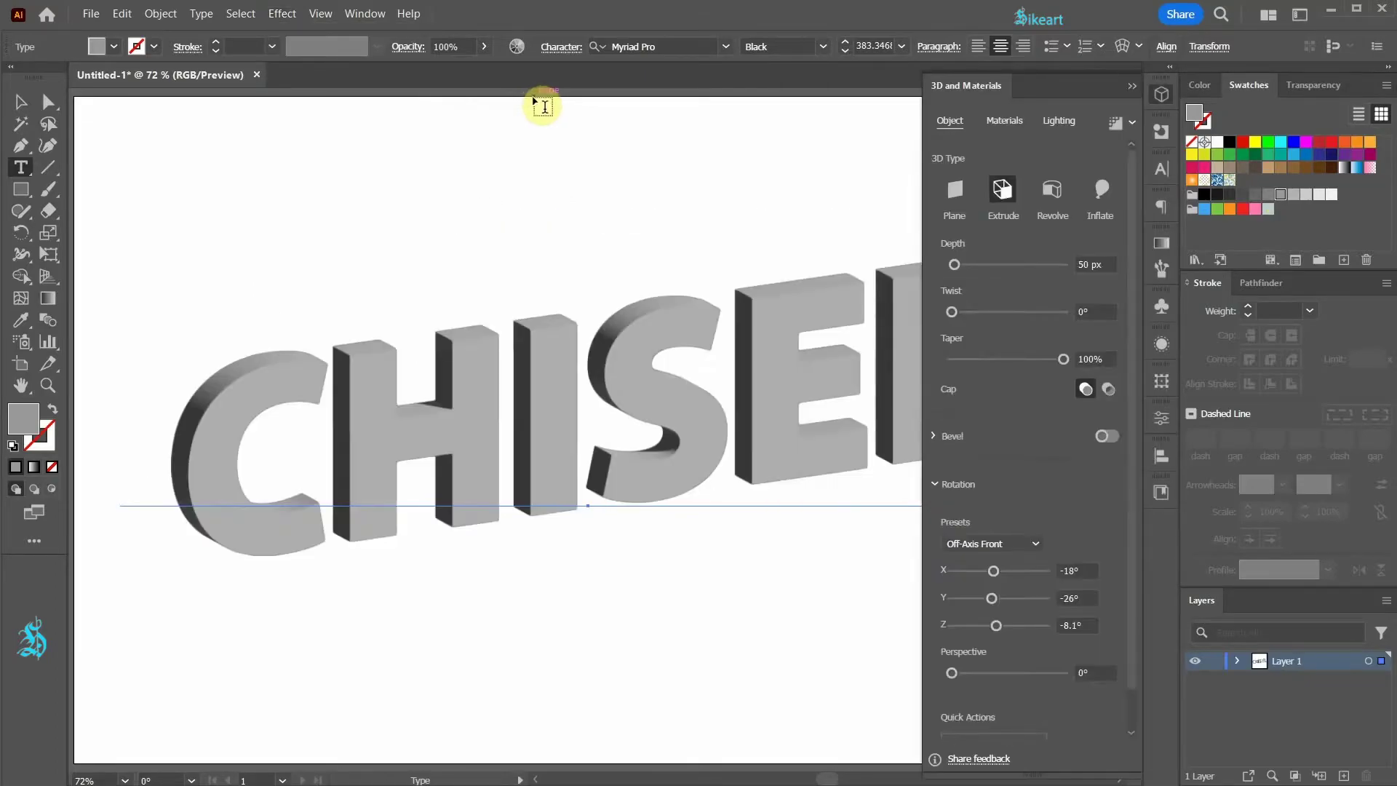
{"action": "left_click_drag", "start_coordinate": [1066, 265], "coordinate": [940, 266]}
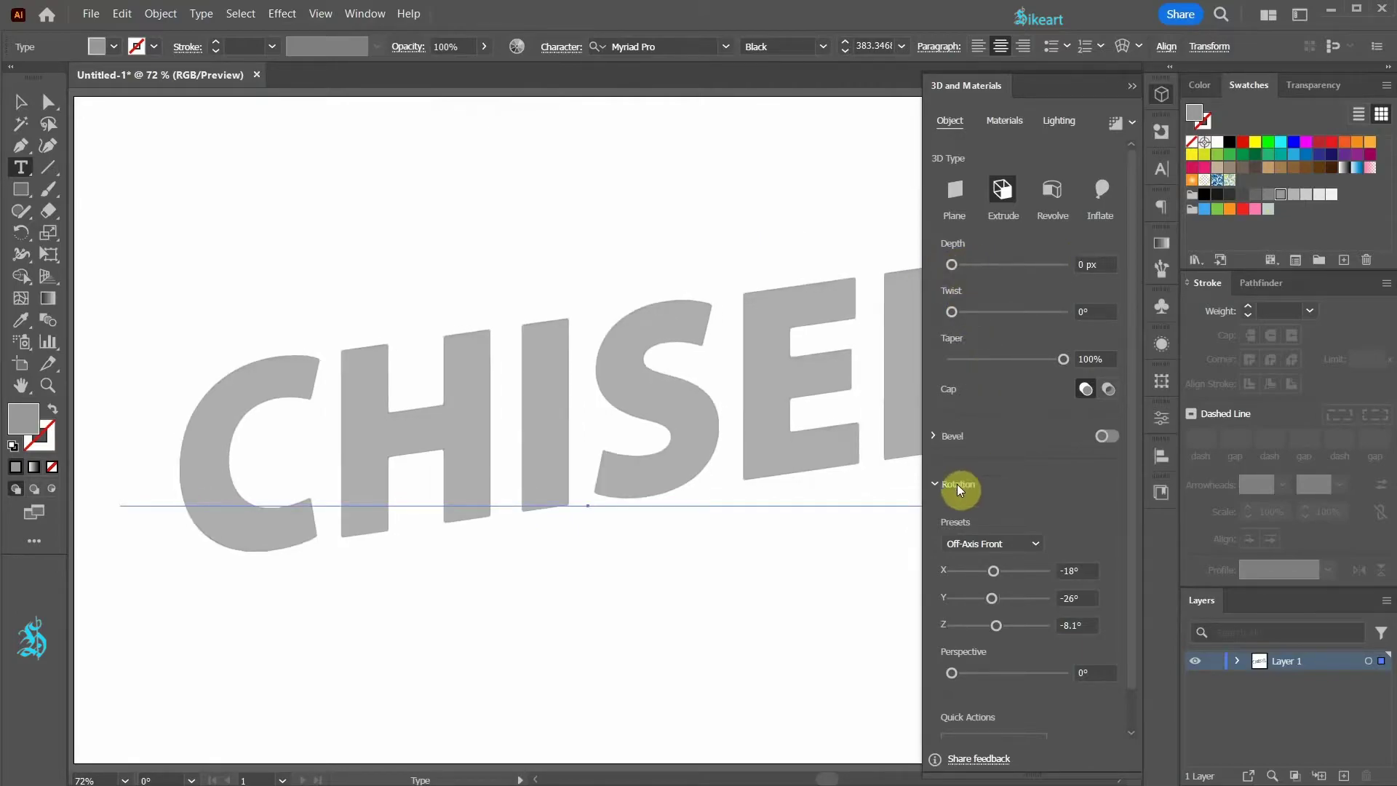
Rotate CHISEL to the Front preset and add a Classic bevel at 100% width
{"action": "left_click", "coordinate": [1036, 543]}
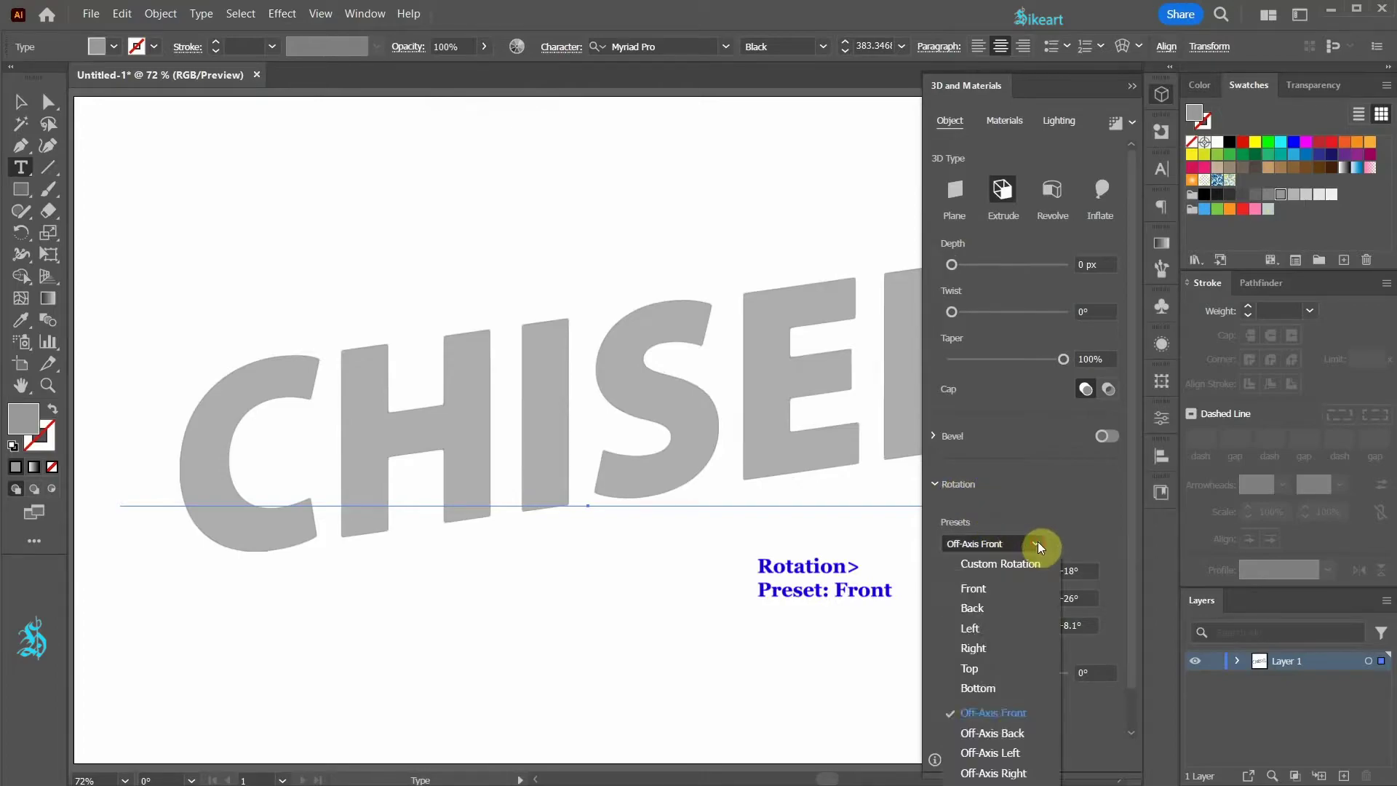
{"action": "left_click", "coordinate": [972, 589]}
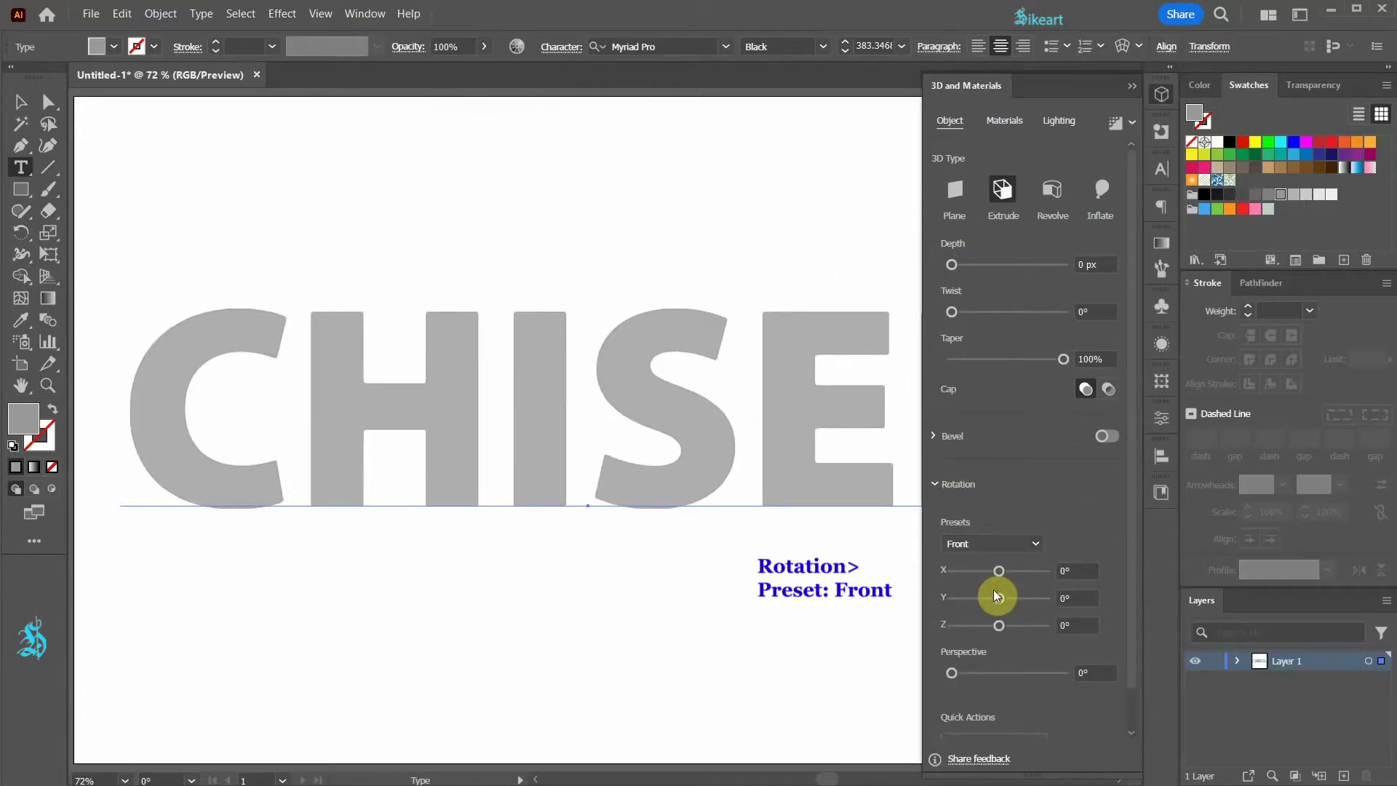
{"action": "left_click", "coordinate": [1108, 436]}
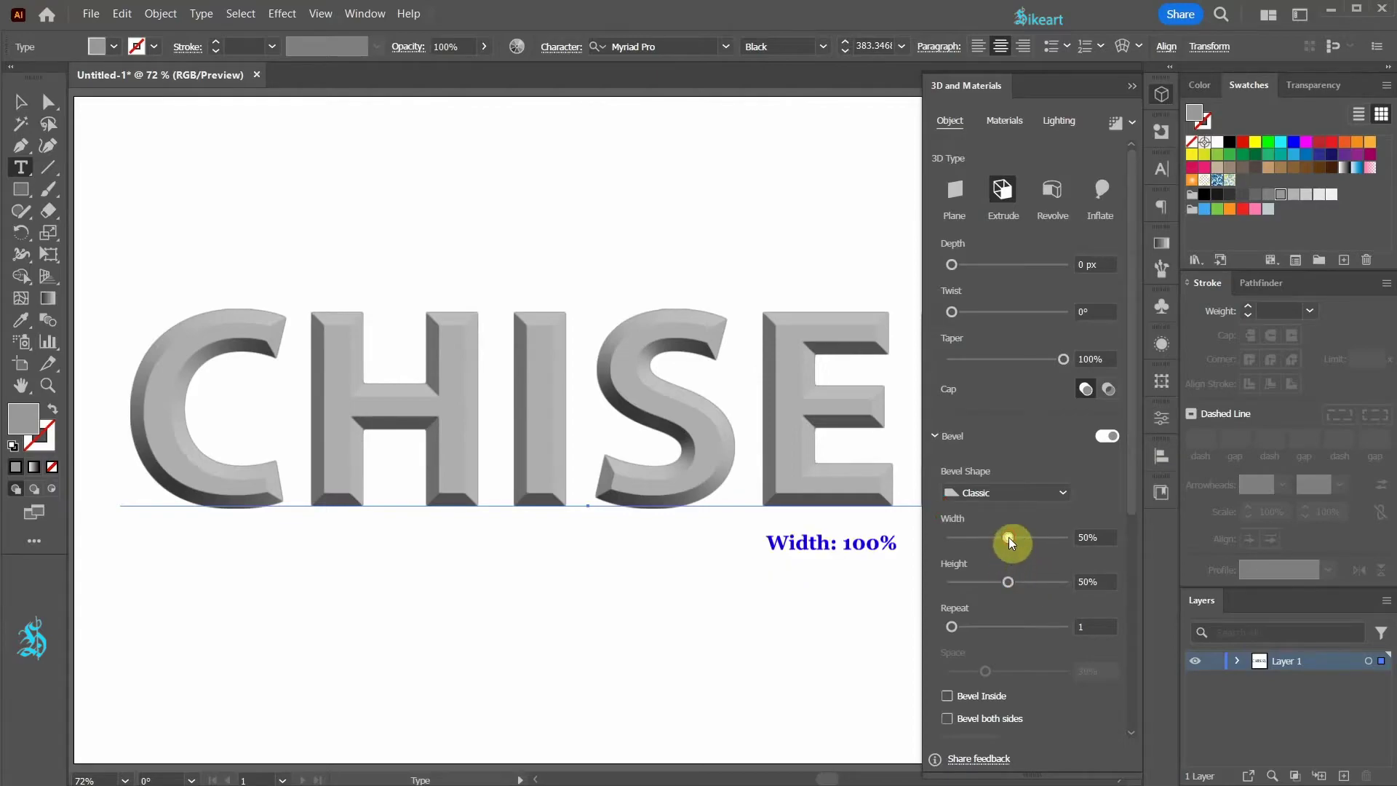
{"action": "left_click_drag", "start_coordinate": [1009, 537], "coordinate": [1070, 537]}
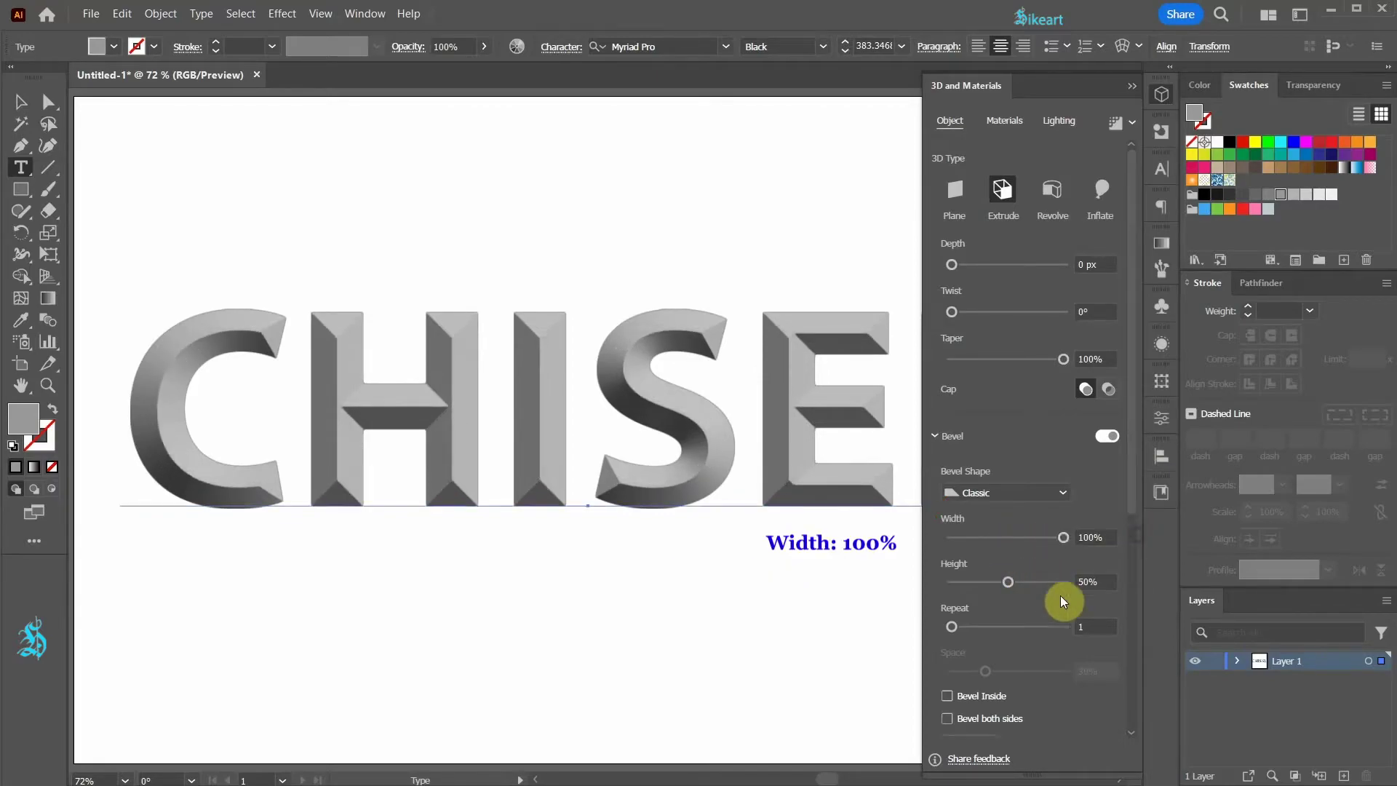
Light CHISEL at 35% intensity, 120° rotation, 31° height and 55% softness
{"action": "left_click", "coordinate": [1059, 120]}
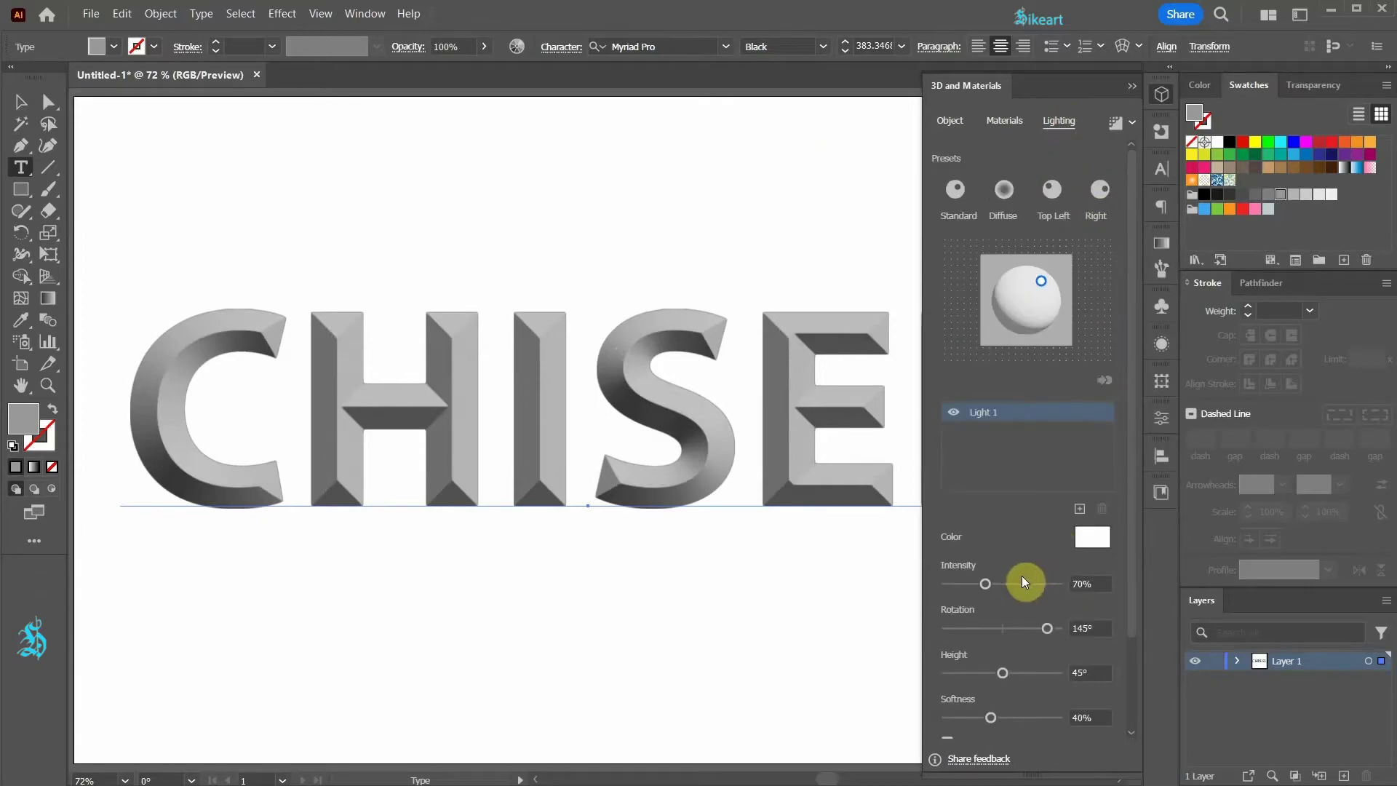
{"action": "left_click_drag", "start_coordinate": [985, 583], "coordinate": [966, 583]}
{"action": "left_click_drag", "start_coordinate": [1047, 628], "coordinate": [1042, 628]}
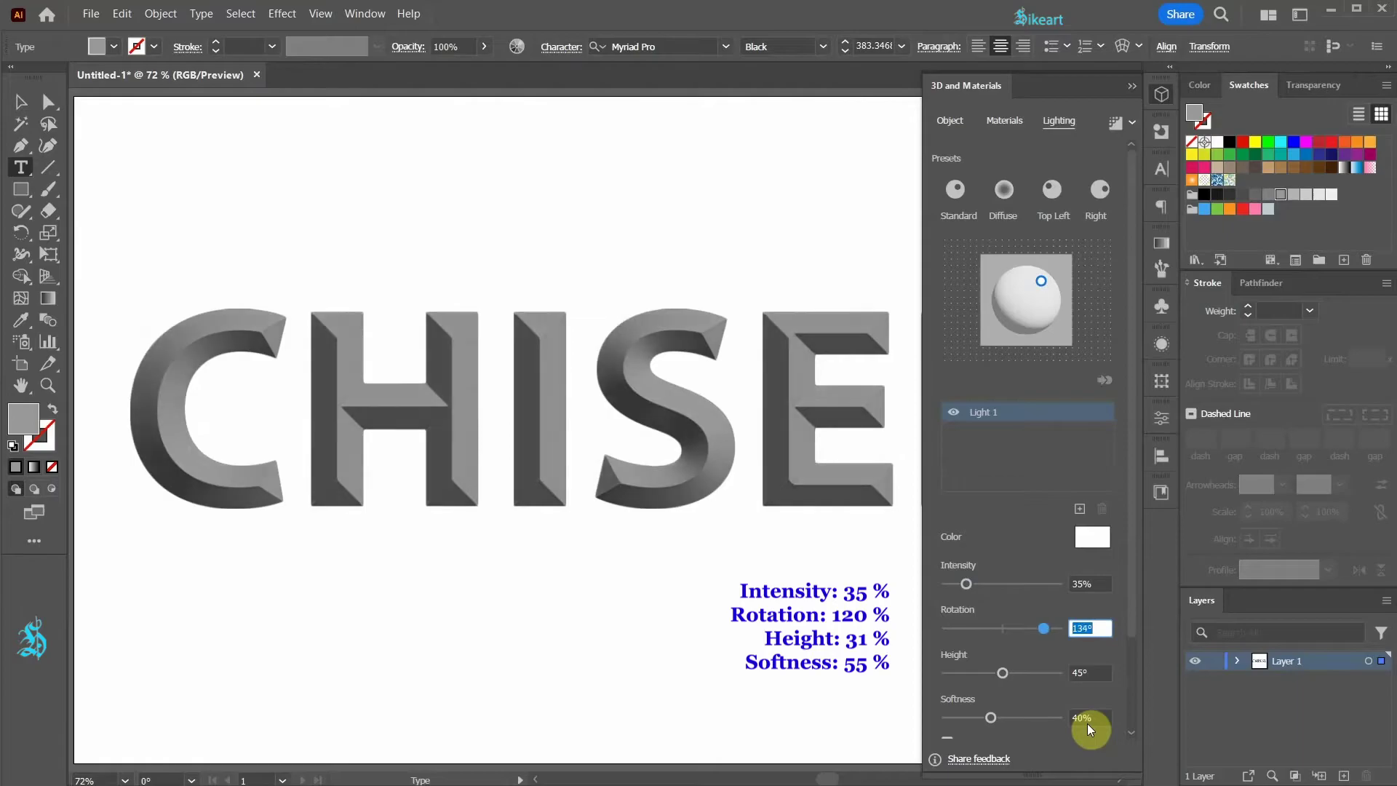
{"action": "type", "text": "120"}
{"action": "key", "text": "Tab"}
{"action": "type", "text": "31"}
{"action": "key", "text": "Tab"}
{"action": "type", "text": "5055"}
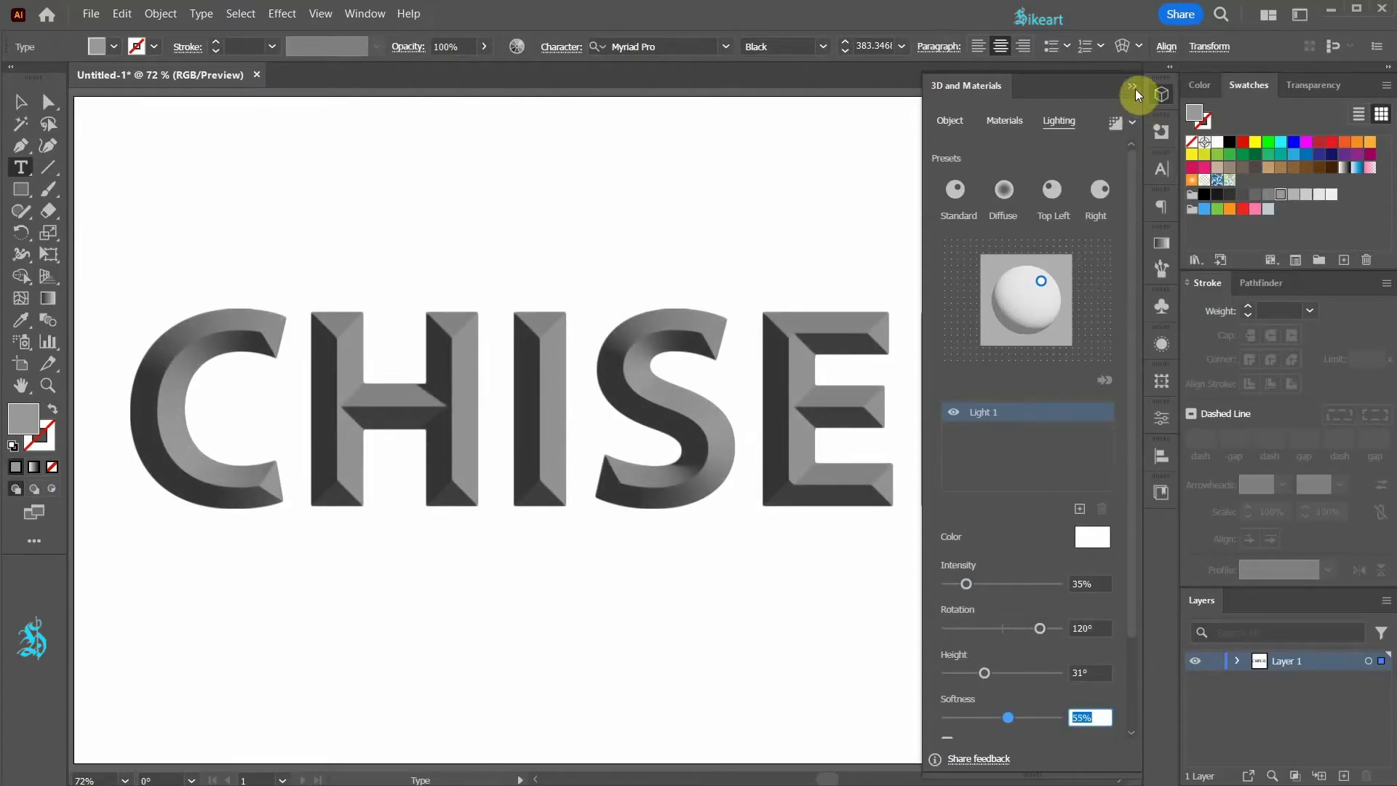
{"action": "left_click", "coordinate": [1133, 87]}
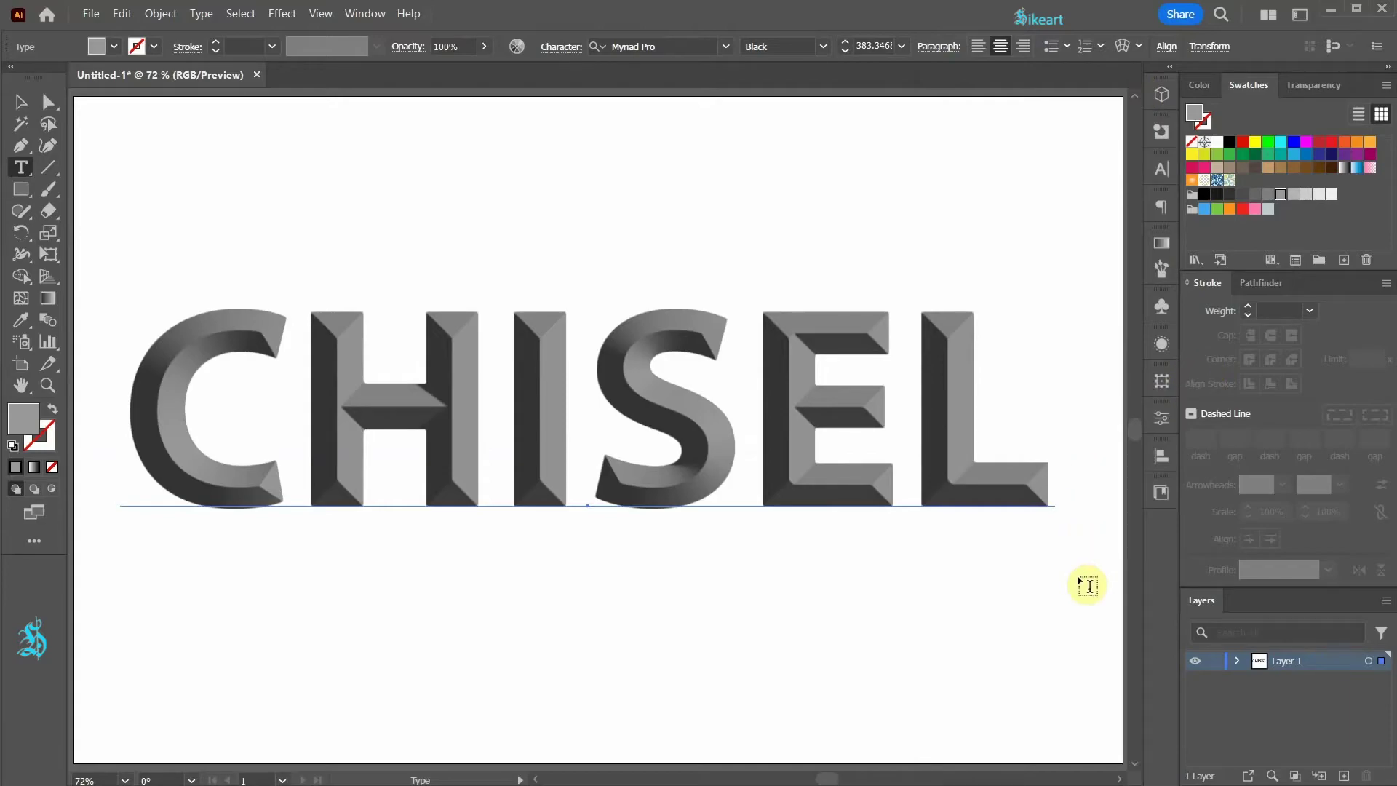
Recolour CHISEL orange and change its font to Britannic Bold
{"action": "key", "text": "v"}
{"action": "left_click", "coordinate": [1086, 552]}
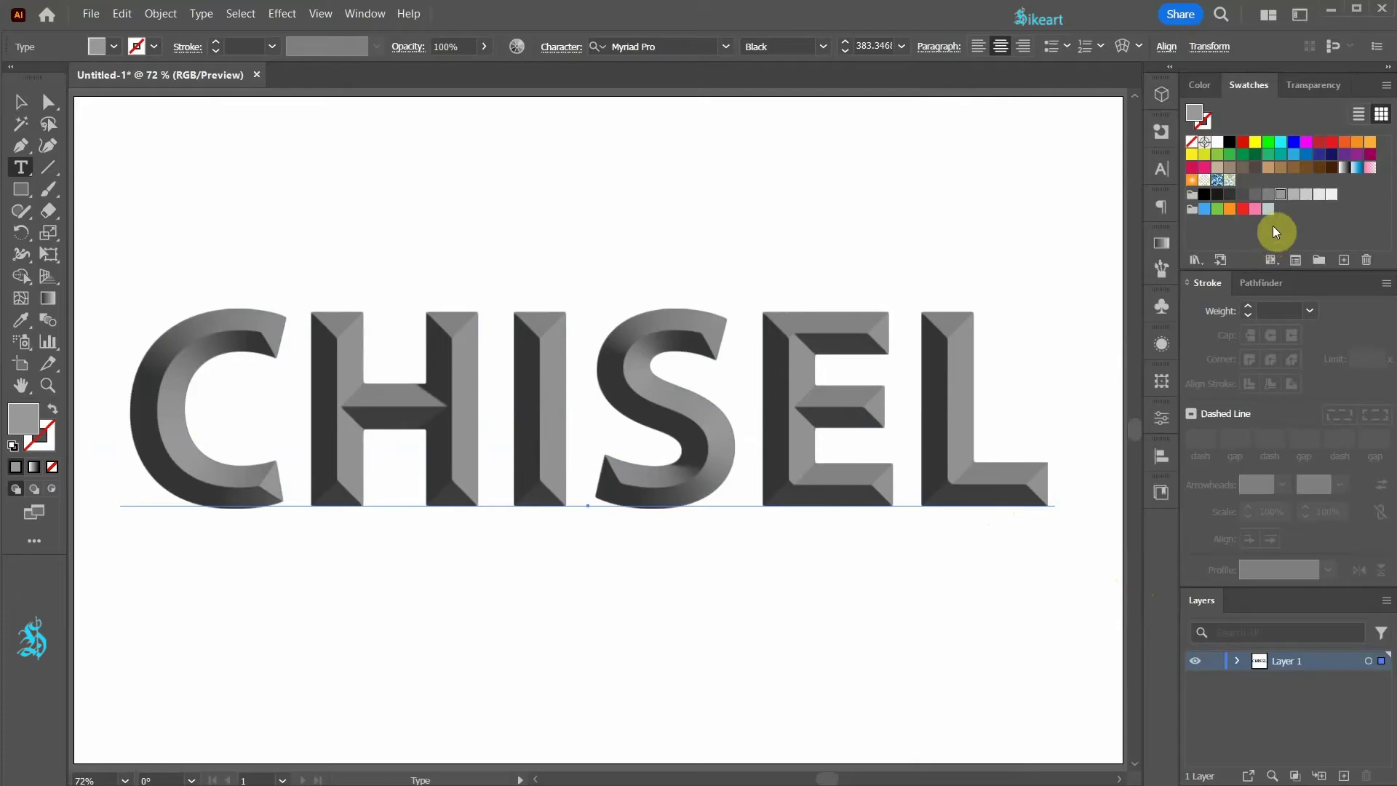
{"action": "left_click", "coordinate": [1346, 143]}
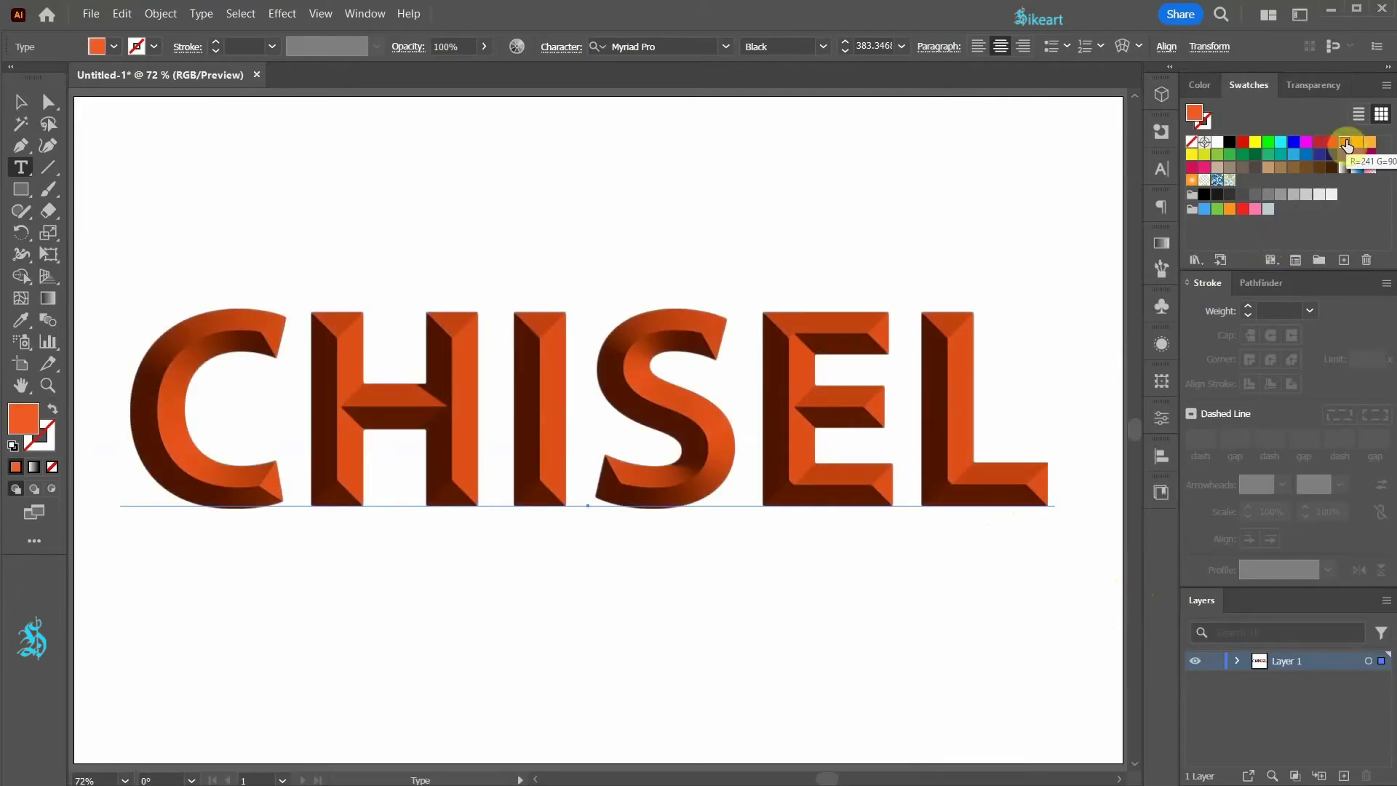
{"action": "left_click", "coordinate": [727, 46]}
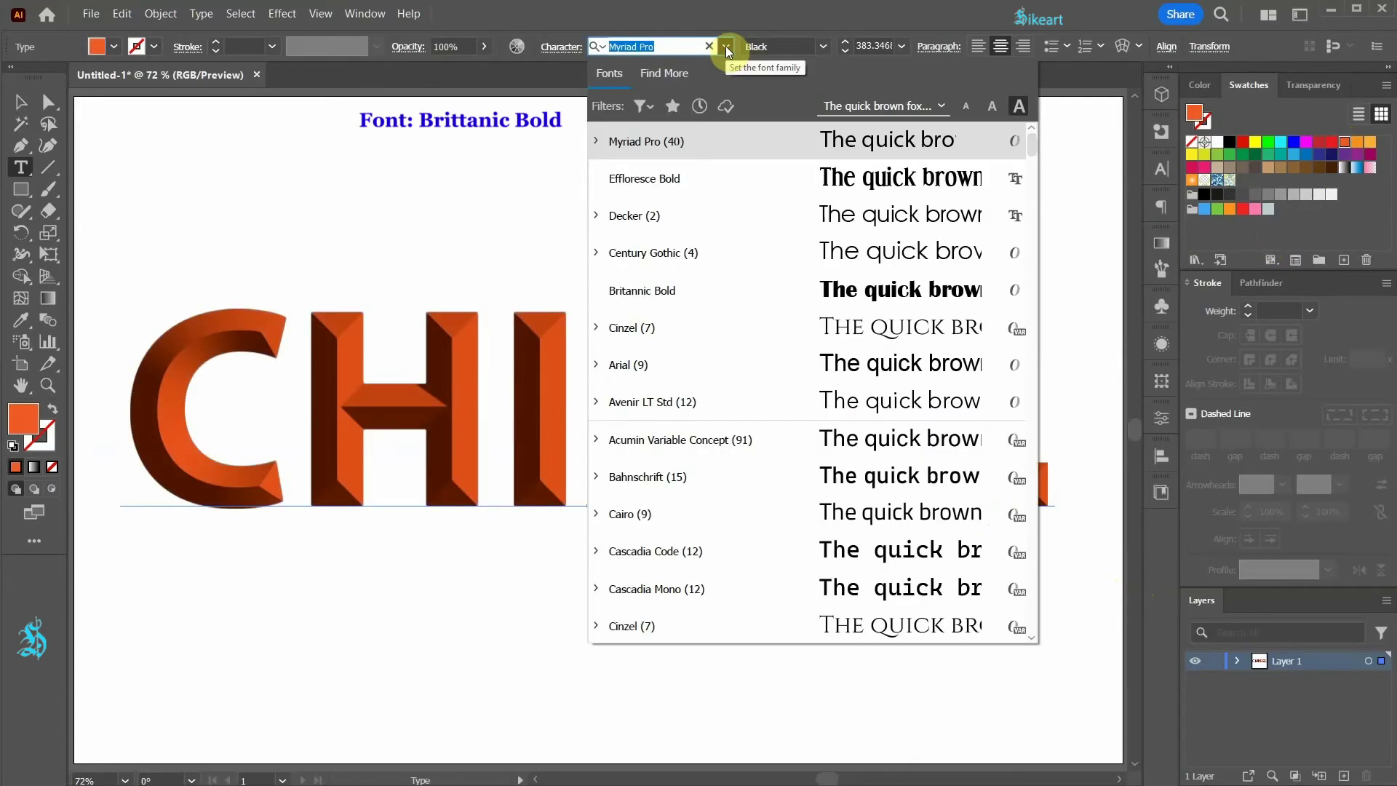
{"action": "left_click", "coordinate": [742, 290]}
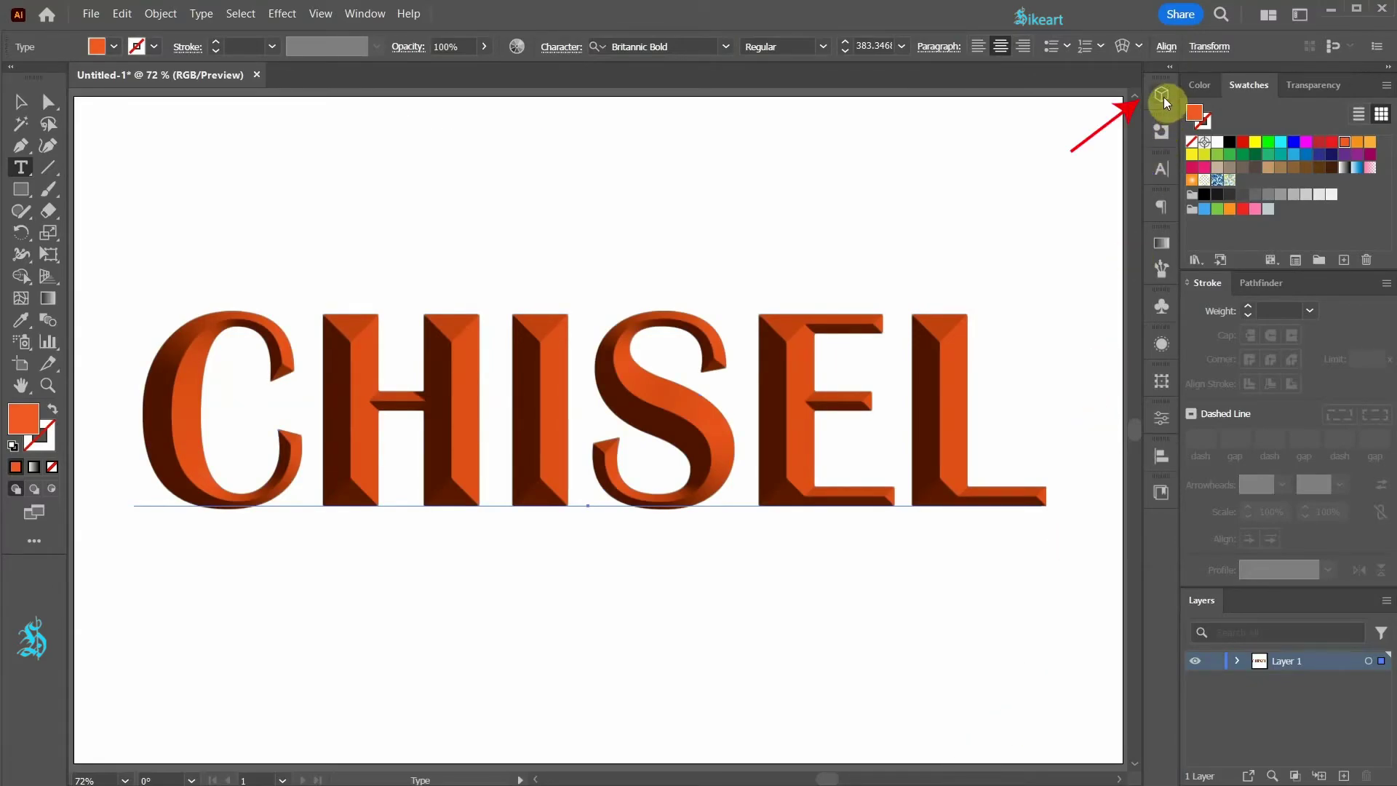
Turn the 3D light rotation to 83°, then deselect to view the result
{"action": "left_click", "coordinate": [1163, 97]}
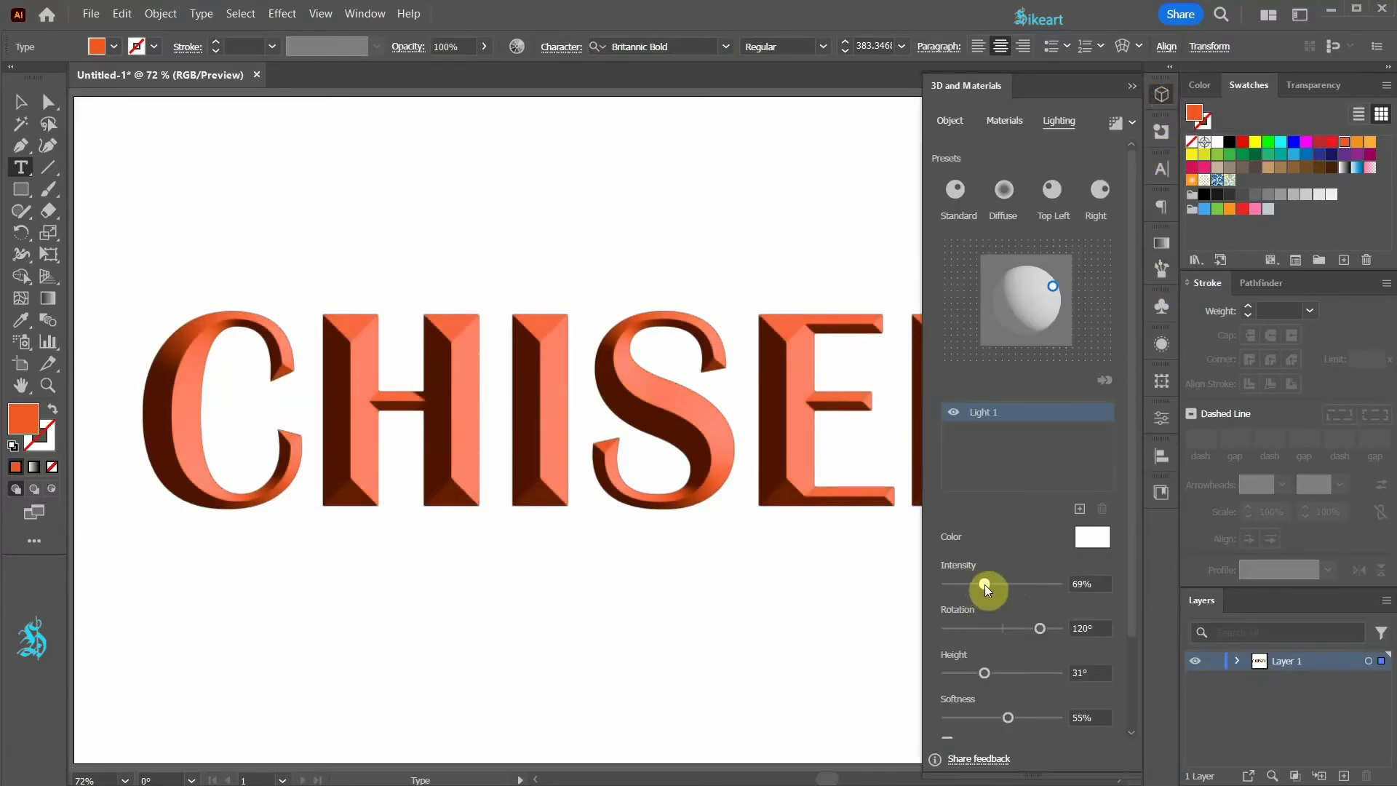
{"action": "left_click_drag", "start_coordinate": [1040, 628], "coordinate": [1031, 627]}
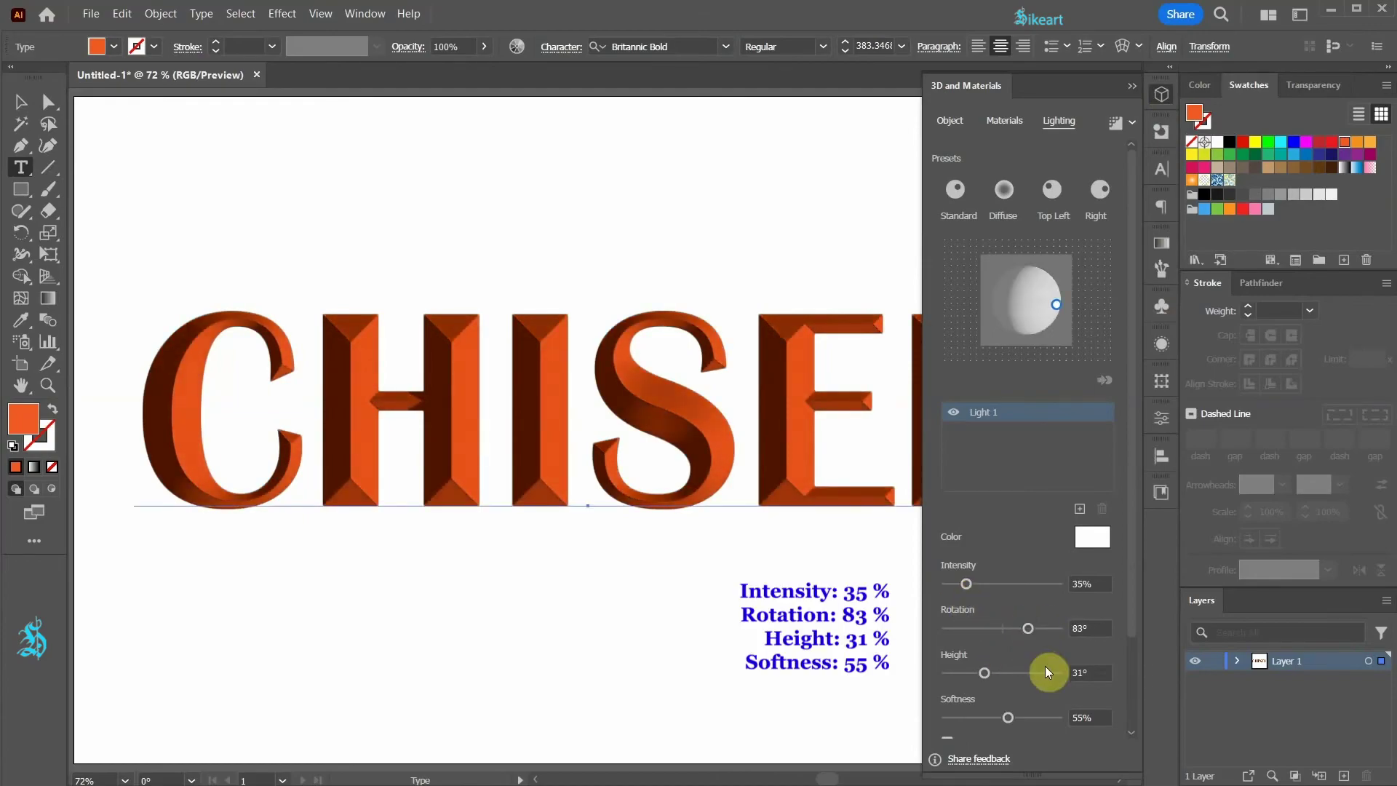
{"action": "left_click", "coordinate": [1161, 97]}
{"action": "left_click", "coordinate": [1088, 724]}
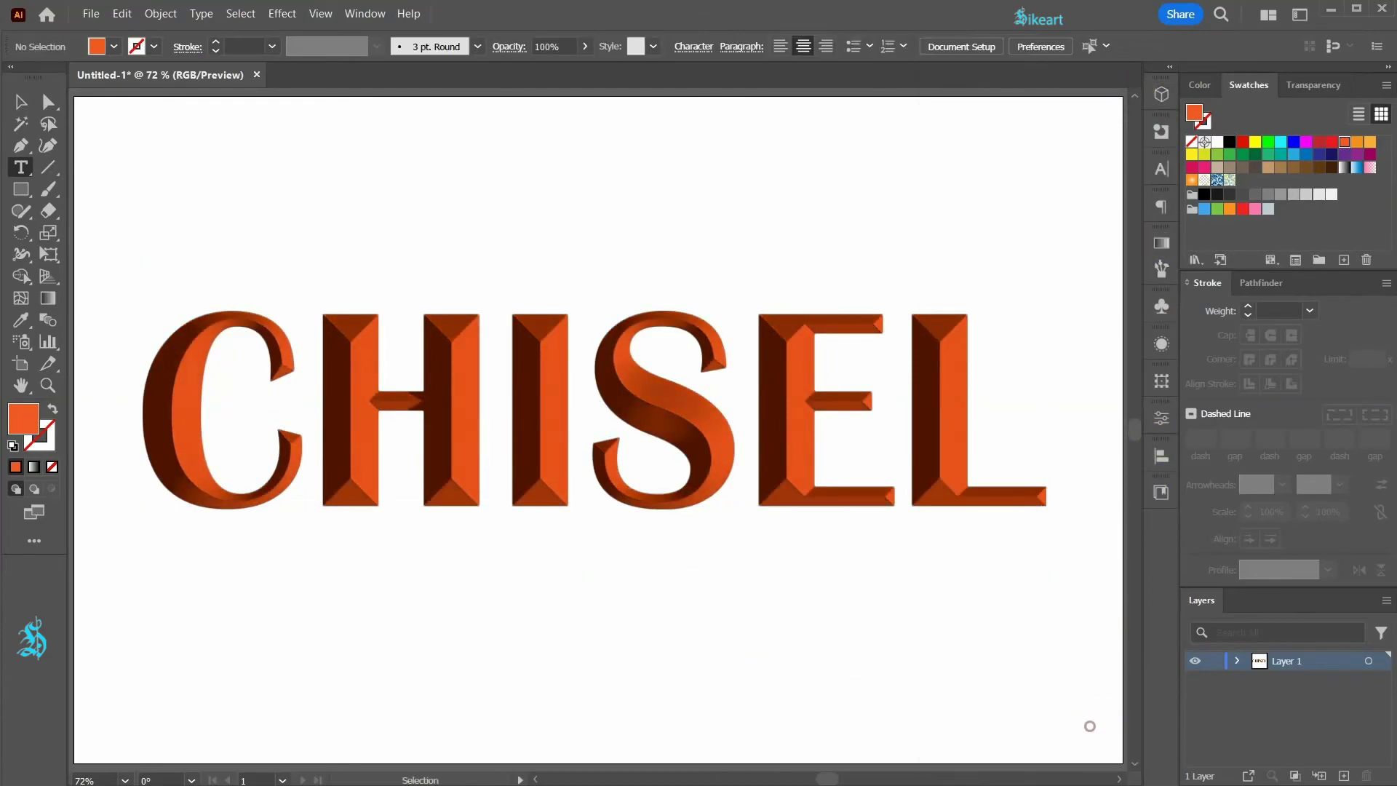